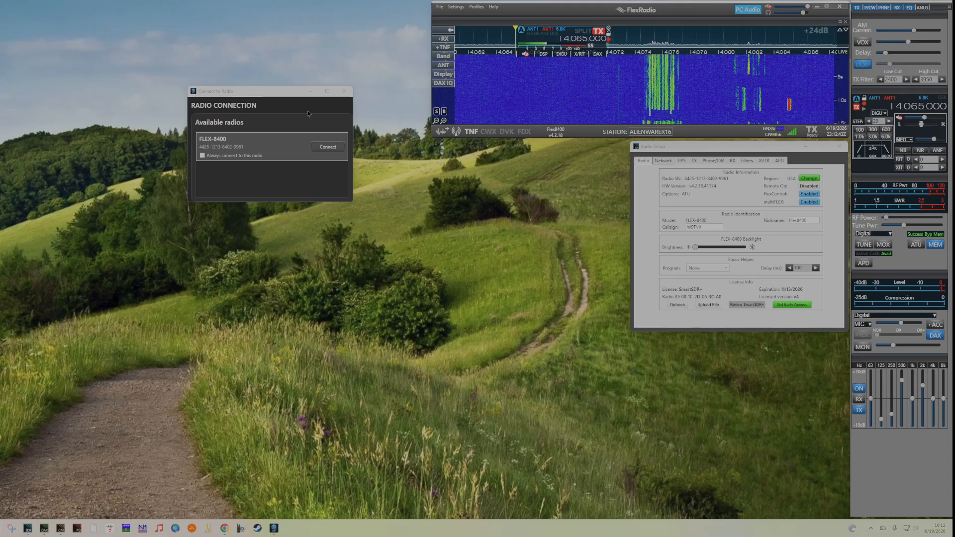
# - Connect to the available FLEX-8400 radio and reposition the launcher window on the desktop
pyautogui.click(326, 152)
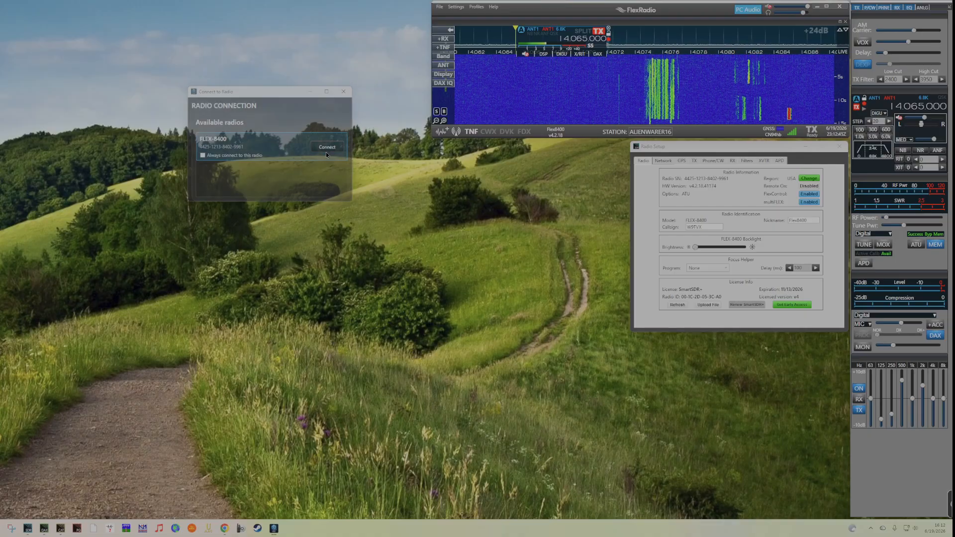
pyautogui.moveTo(310, 151); pyautogui.dragTo(343, 179)
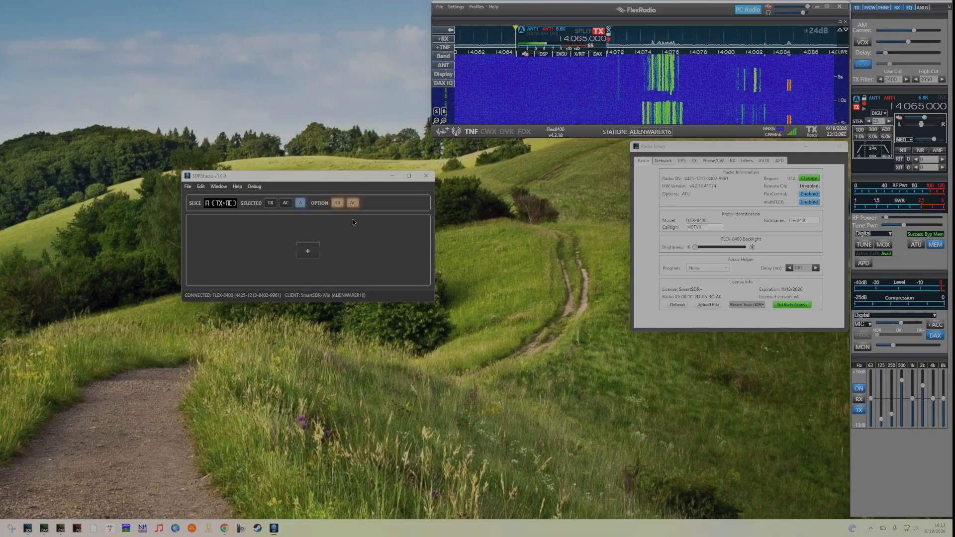
pyautogui.moveTo(345, 181); pyautogui.dragTo(272, 174)
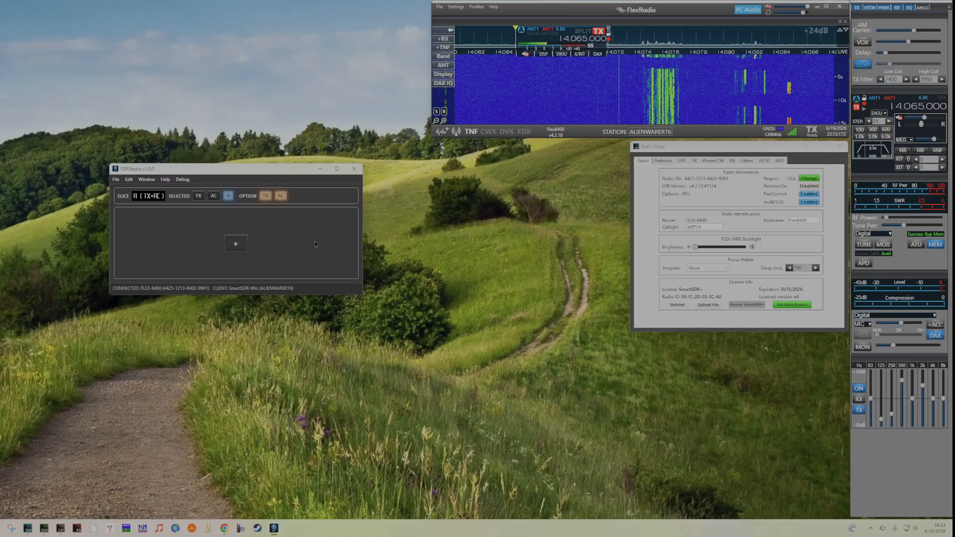
# - Start a new launcher button and assign the TUNE widget from the library to it
pyautogui.click(243, 250)
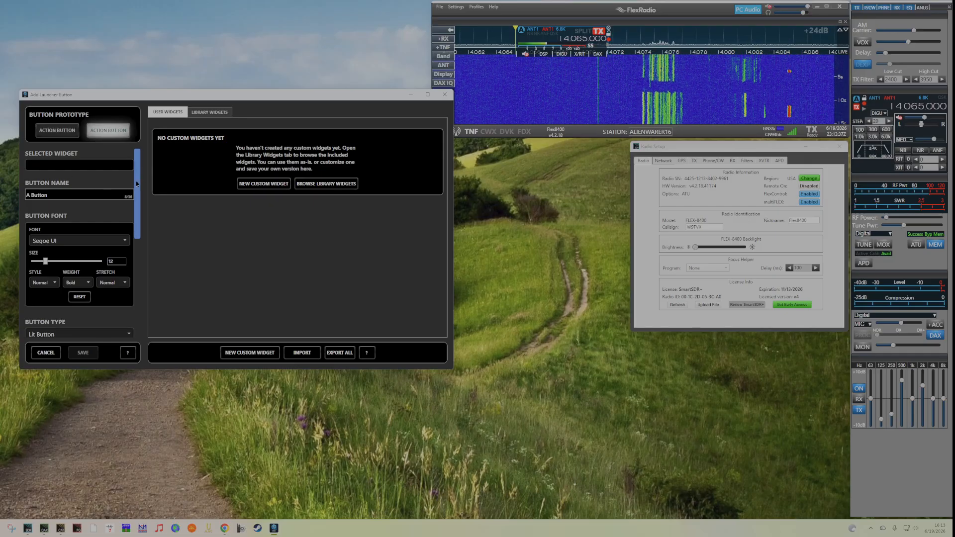
pyautogui.moveTo(139, 183); pyautogui.dragTo(139, 214)
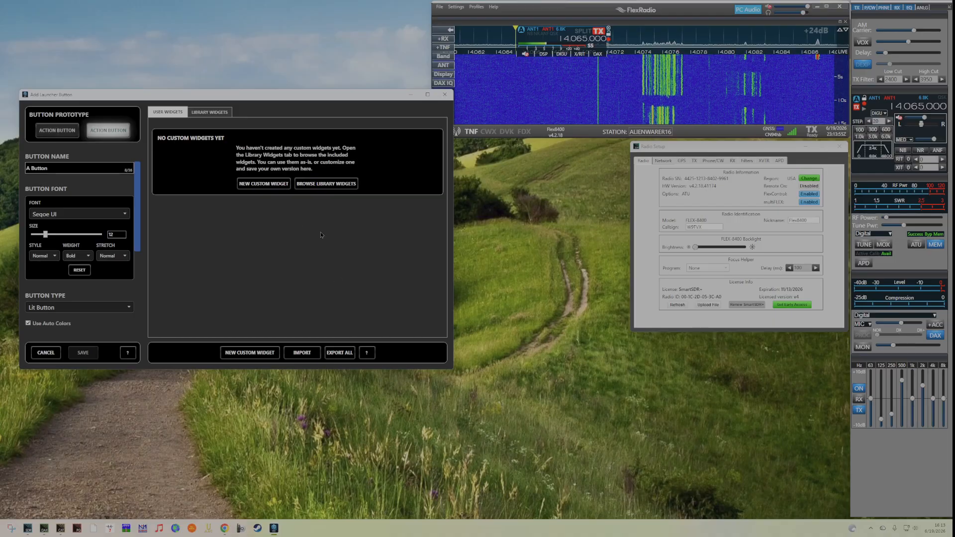
pyautogui.click(222, 113)
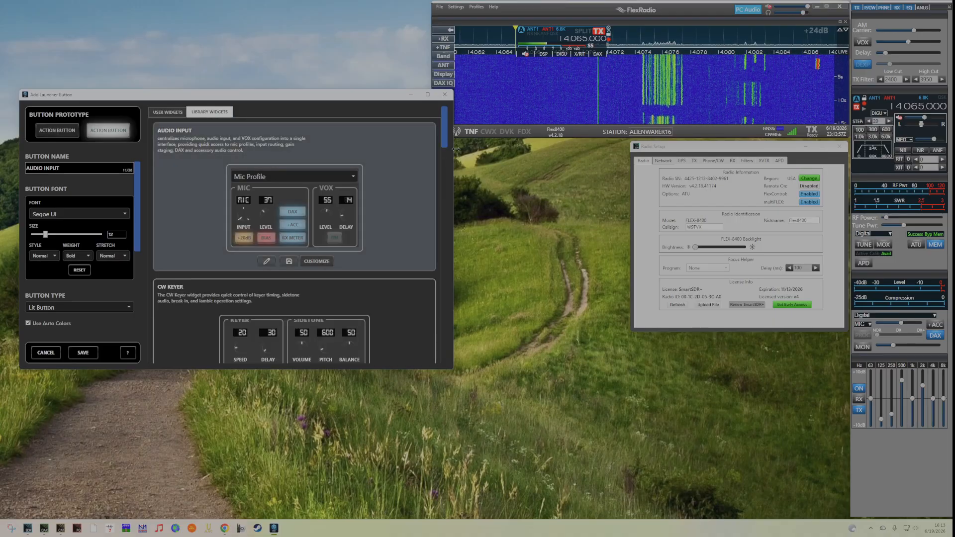
pyautogui.moveTo(444, 138); pyautogui.dragTo(431, 307)
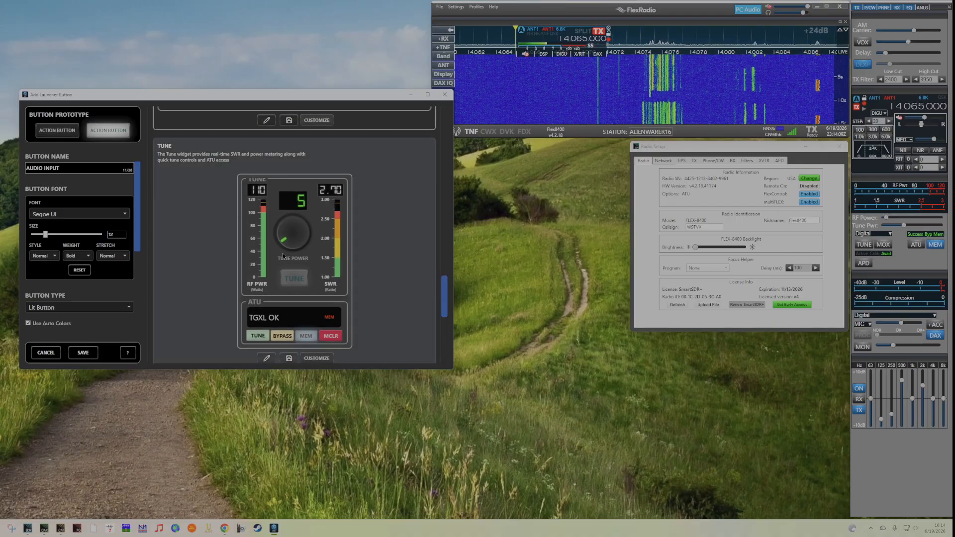
pyautogui.click(315, 272)
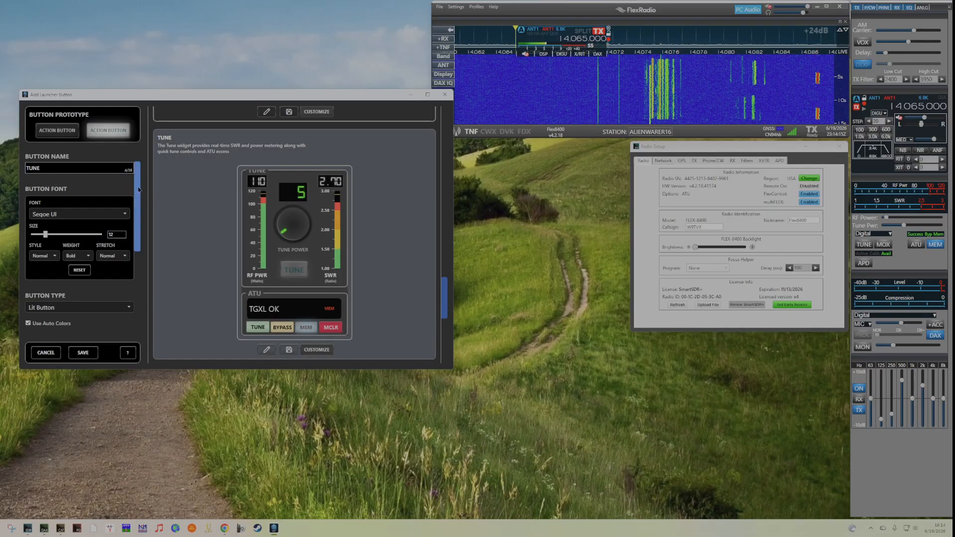
# - Set the TUNE button's background colour to Aqua and save the launcher button
pyautogui.moveTo(138, 189); pyautogui.dragTo(132, 257)
pyautogui.click(91, 244)
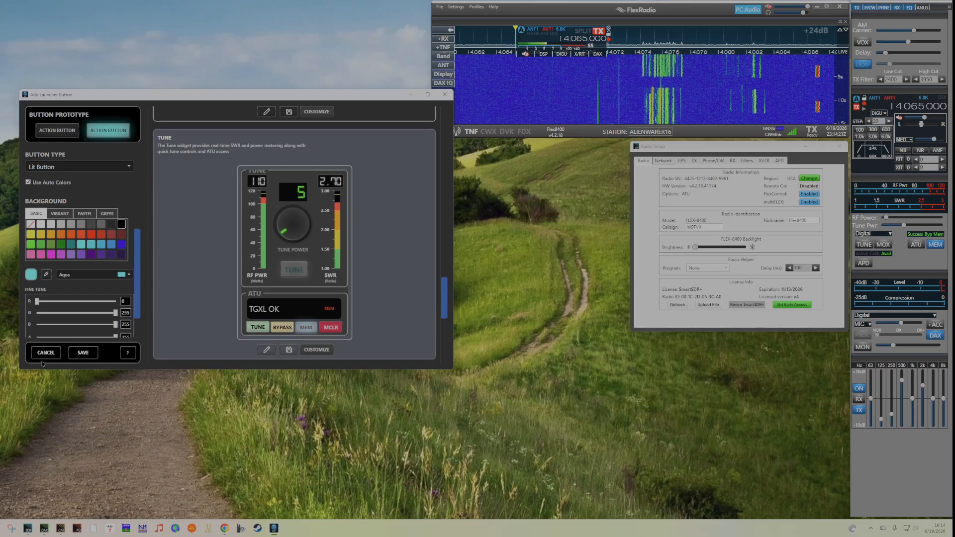
pyautogui.click(83, 353)
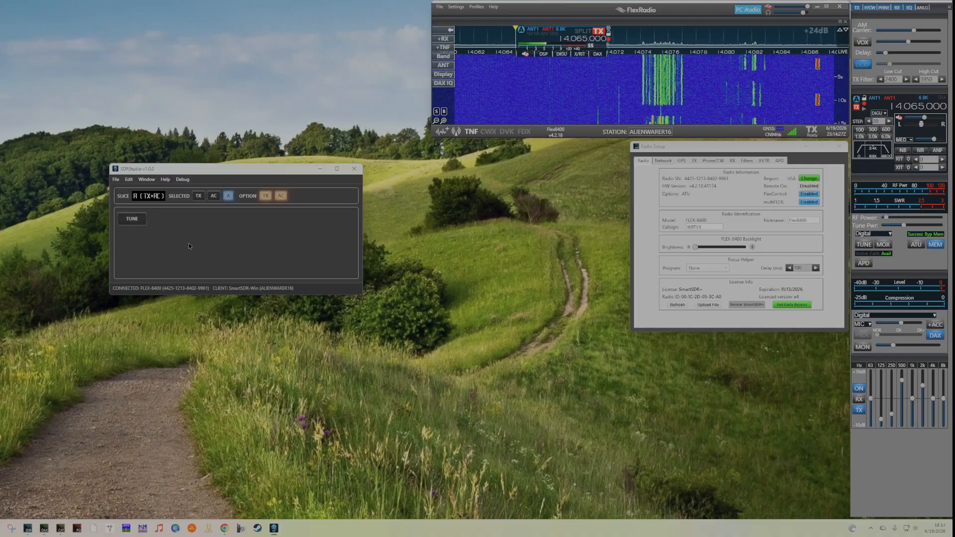
# - Open the TUNE widget, place it between the launcher and Radio Setup windows, and adjust its tune power to 5
pyautogui.click(132, 219)
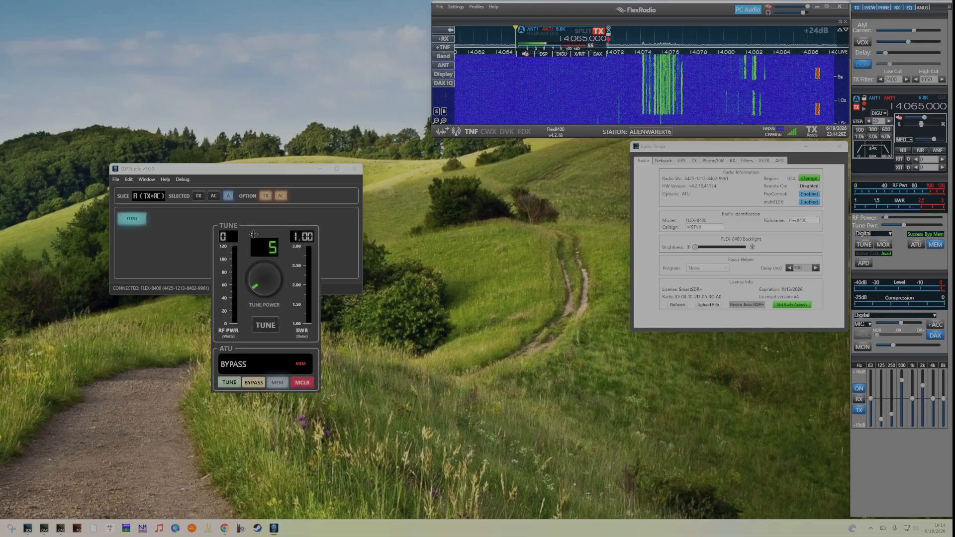
pyautogui.moveTo(247, 229); pyautogui.dragTo(451, 218)
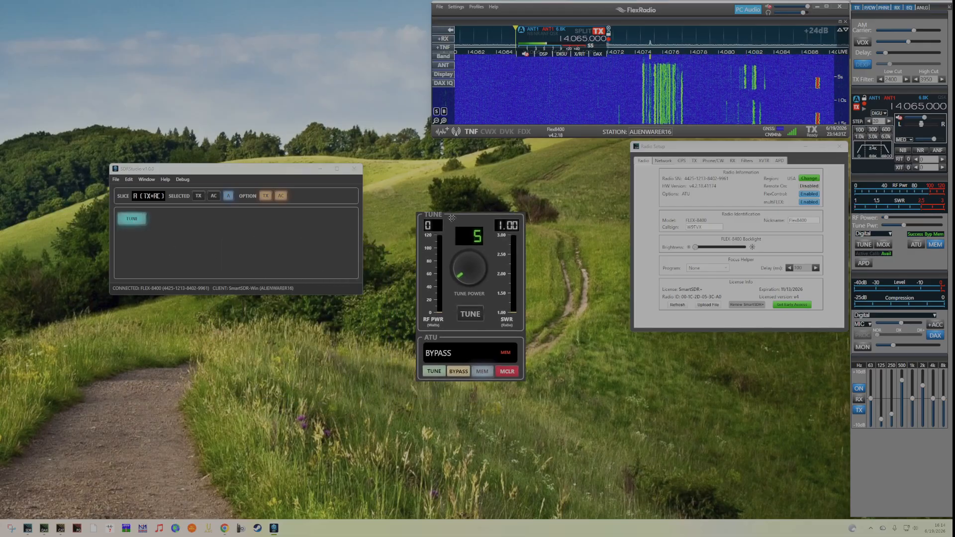
pyautogui.moveTo(453, 218); pyautogui.dragTo(480, 177)
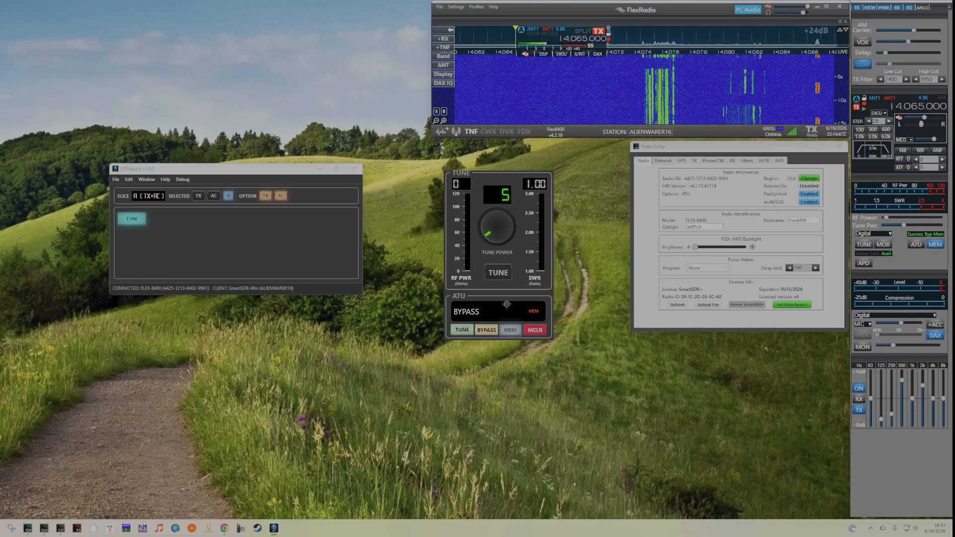
pyautogui.moveTo(487, 238); pyautogui.dragTo(487, 238)
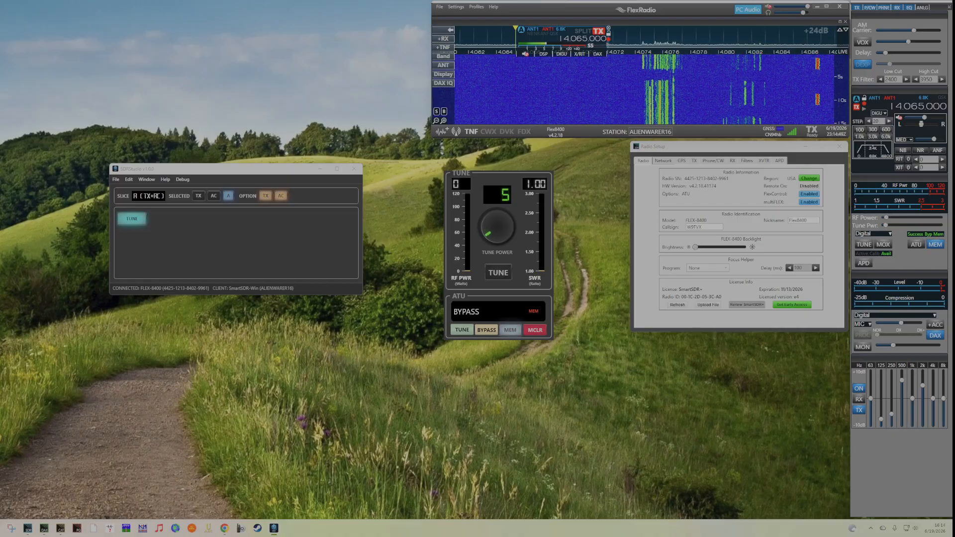
# - Toggle the tune carrier on and off from both the TUNE widget and SmartSDR, and close the widget
pyautogui.click(499, 276)
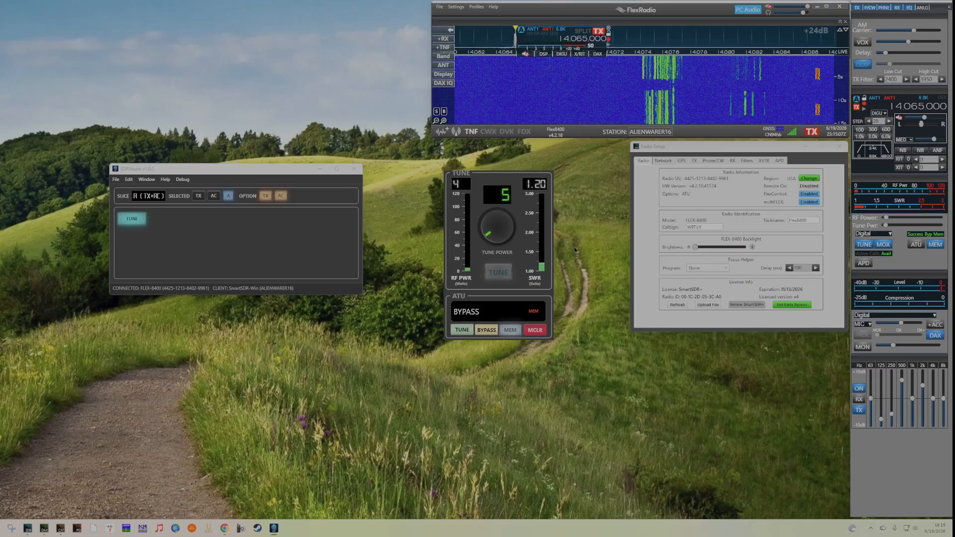
pyautogui.click(498, 272)
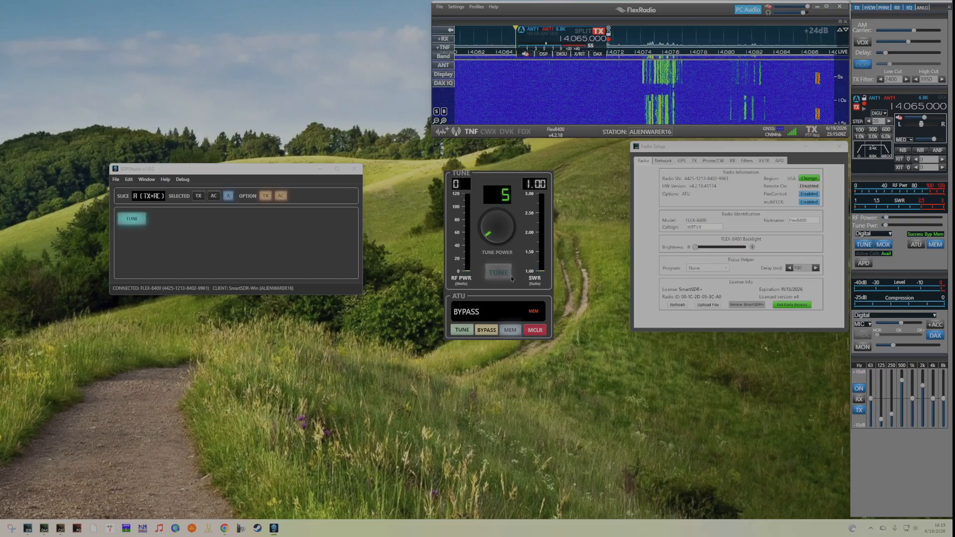
pyautogui.click(865, 245)
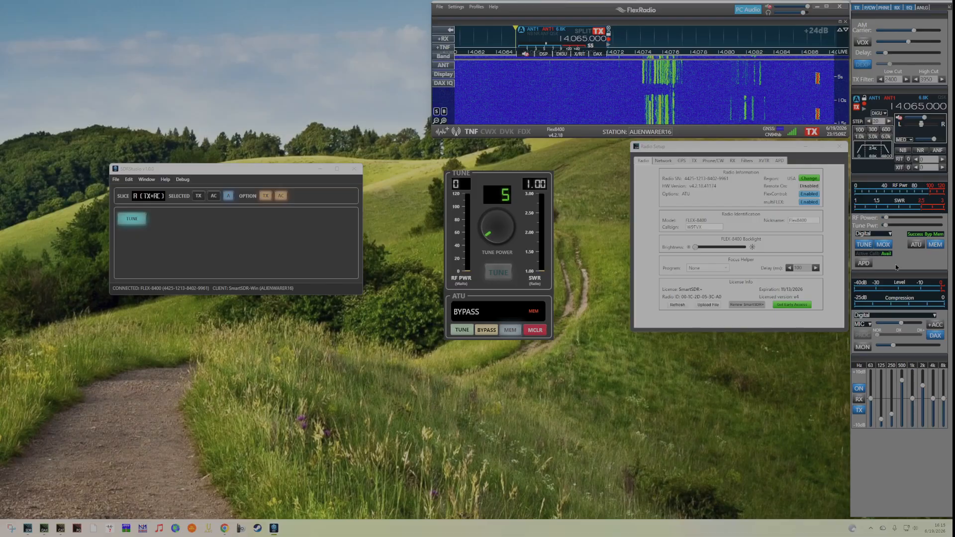
pyautogui.click(866, 246)
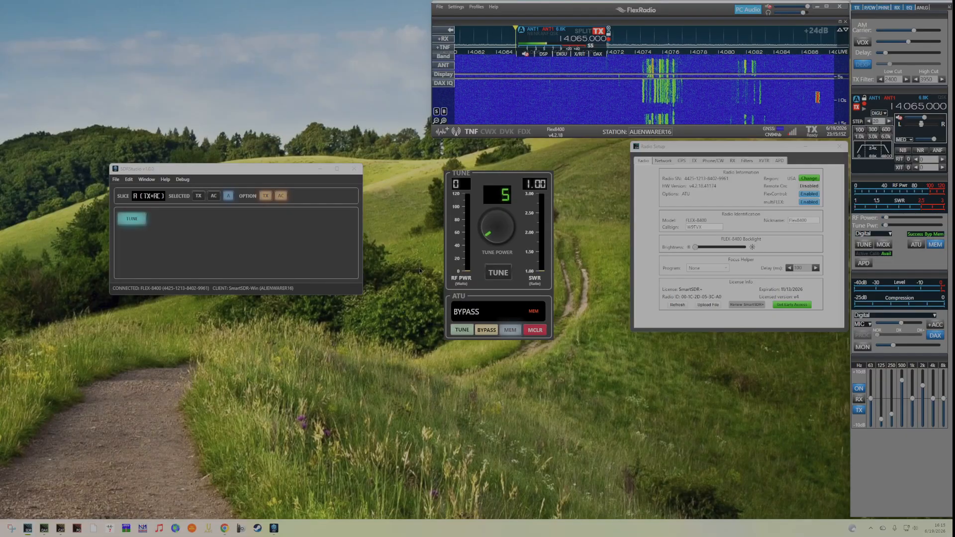
pyautogui.click(130, 223)
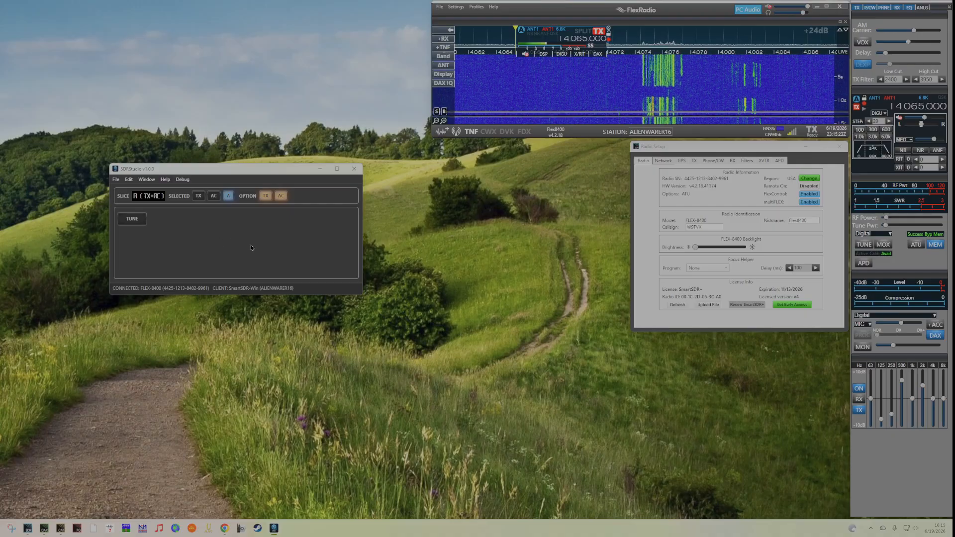
# - Put the launcher buttons into edit mode and start a new custom widget for an additional button
pyautogui.click(150, 180)
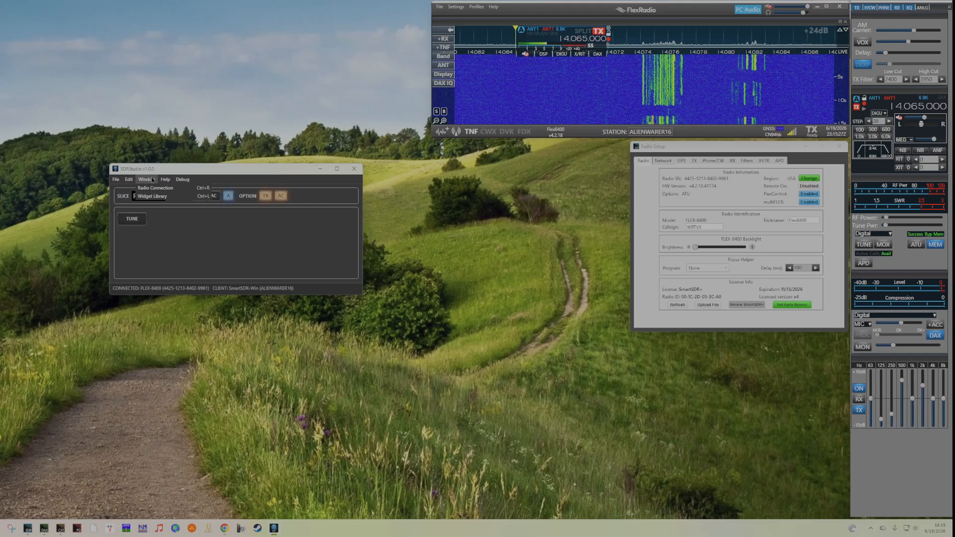
pyautogui.click(186, 224)
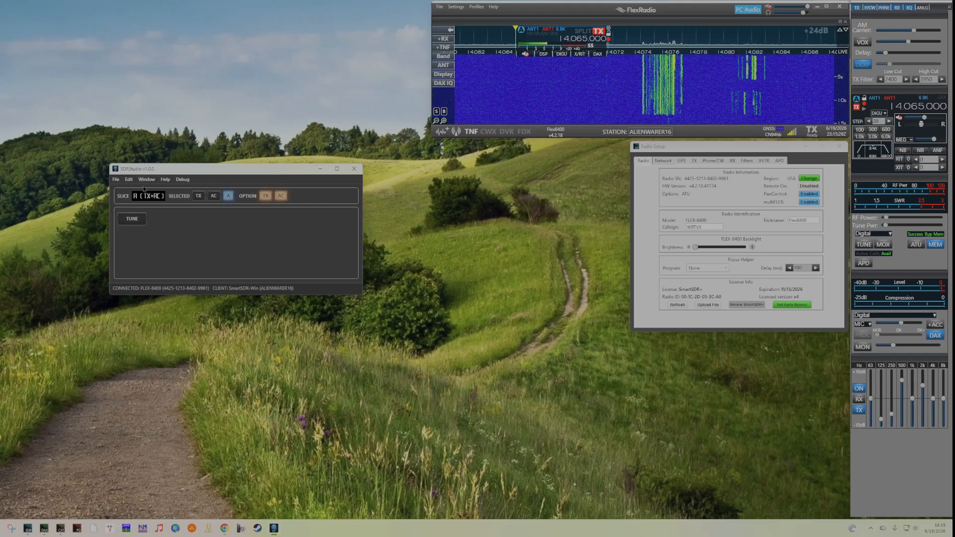
pyautogui.click(130, 181)
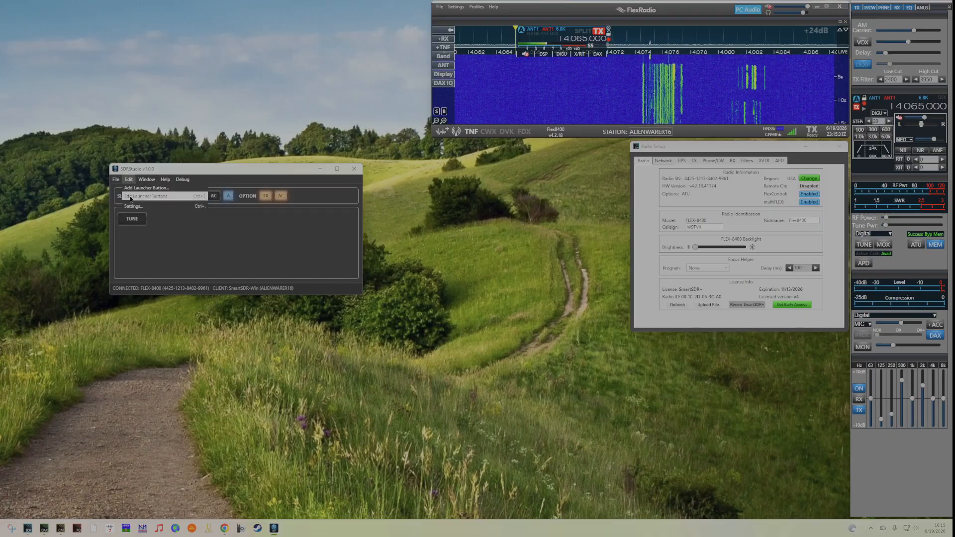
pyautogui.click(130, 197)
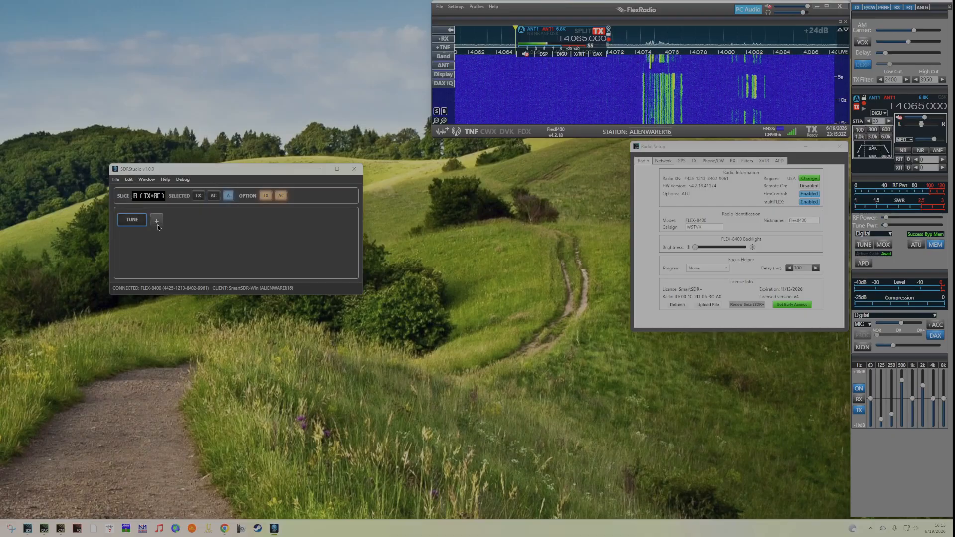
pyautogui.click(156, 222)
pyautogui.moveTo(259, 100); pyautogui.dragTo(293, 108)
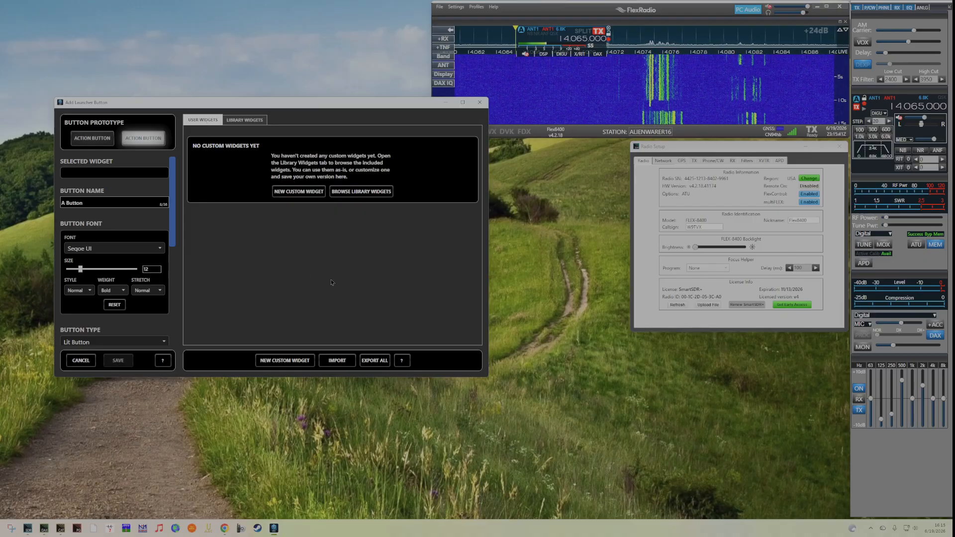
pyautogui.click(284, 366)
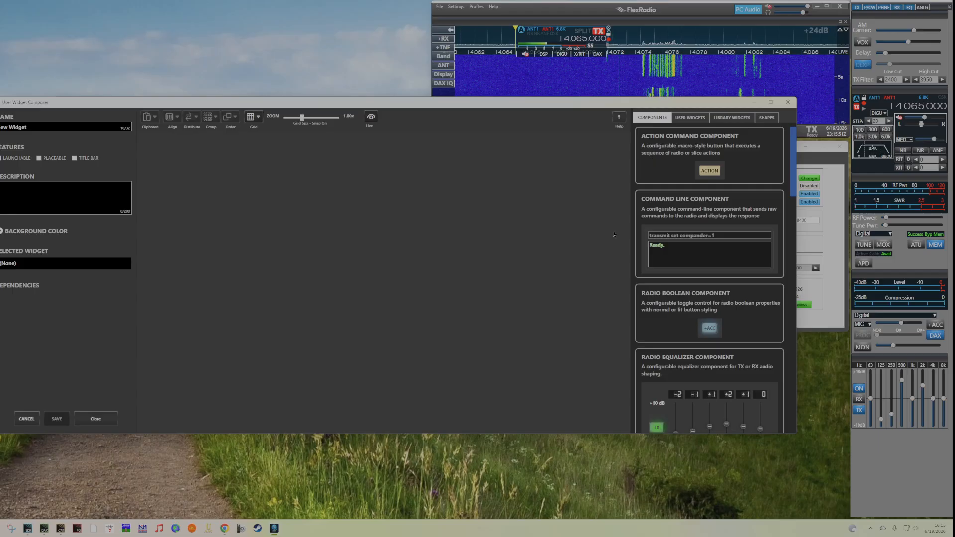
# - Add a Radio Meter component for SWR to the composer canvas and move it towards the canvas's upper-left area
pyautogui.scroll(-2, 695, 254)
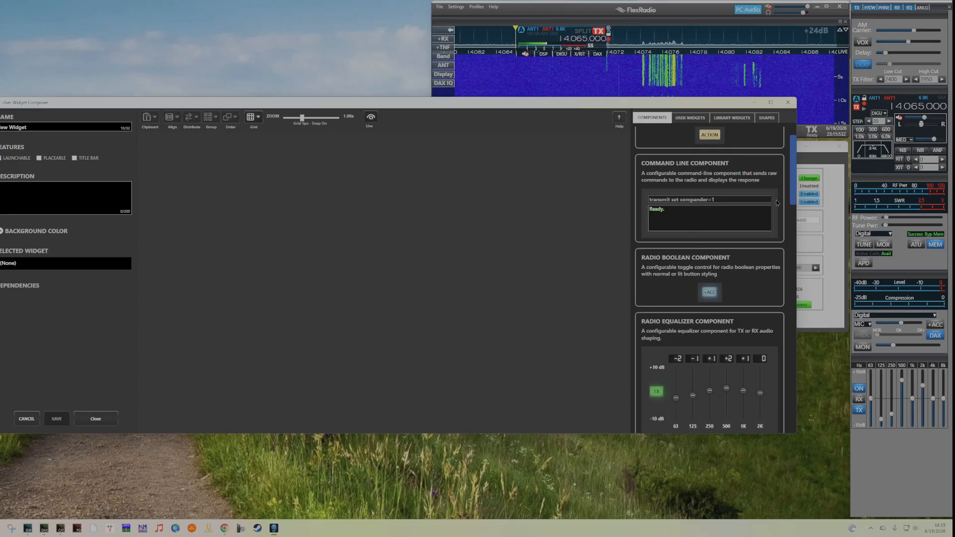
pyautogui.moveTo(793, 186); pyautogui.dragTo(807, 161)
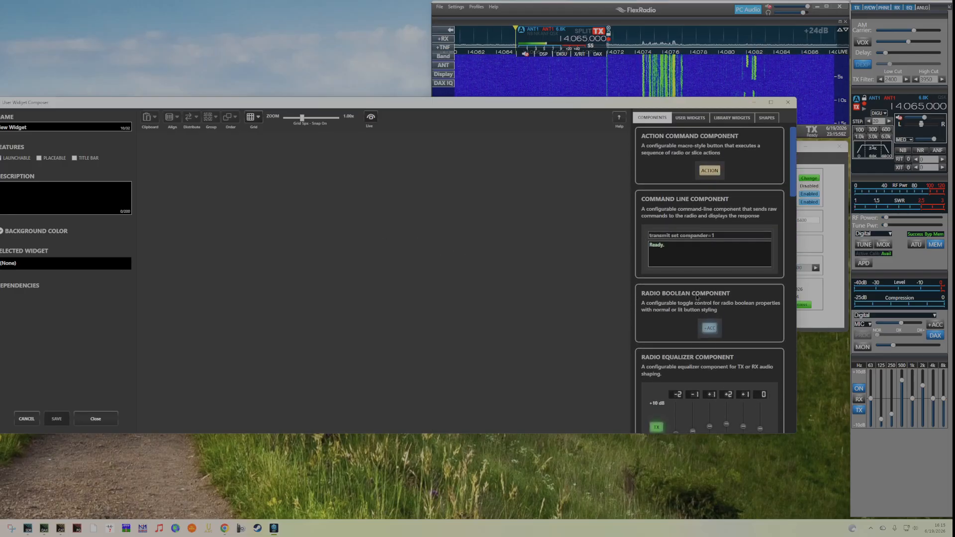
pyautogui.scroll(-5, 697, 298)
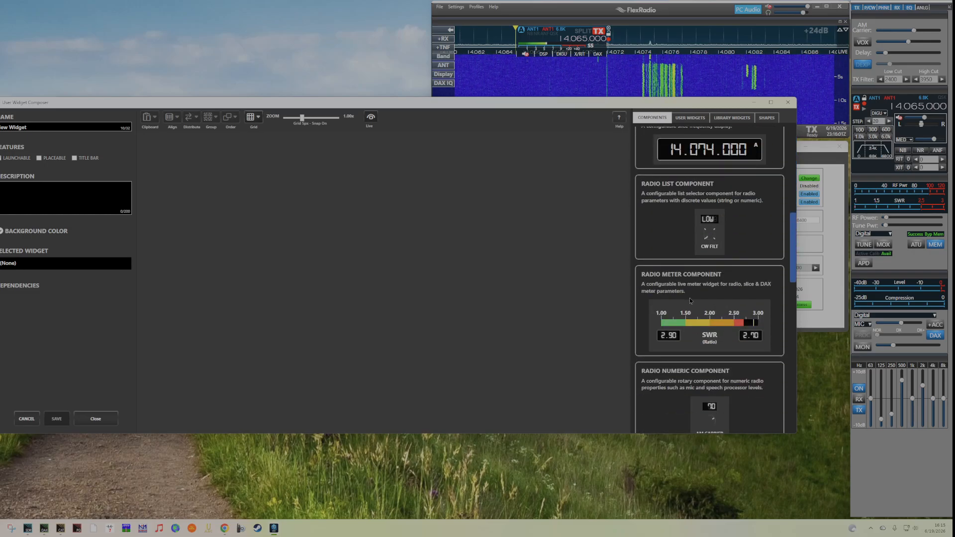
pyautogui.scroll(-5, 690, 300)
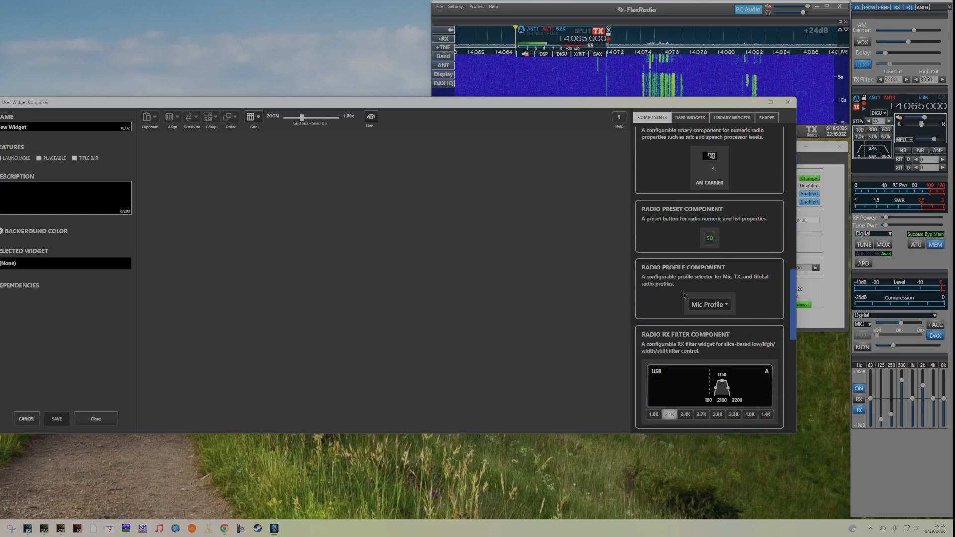
pyautogui.scroll(-5, 684, 296)
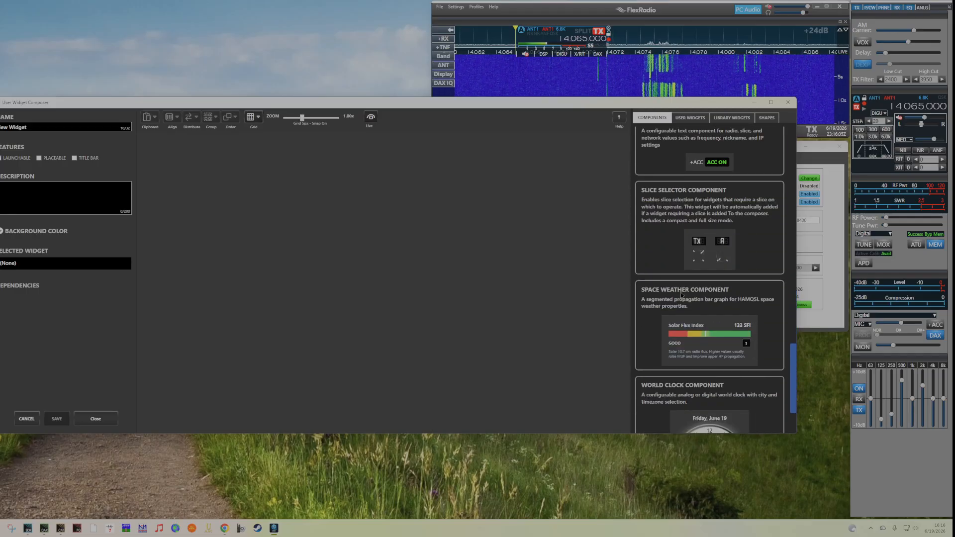
pyautogui.scroll(10, 681, 295)
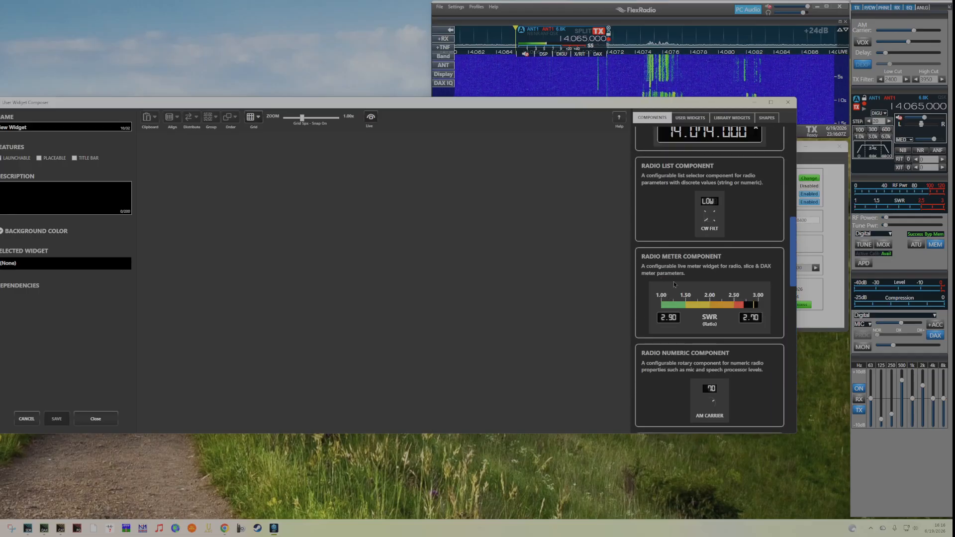
pyautogui.click(691, 294)
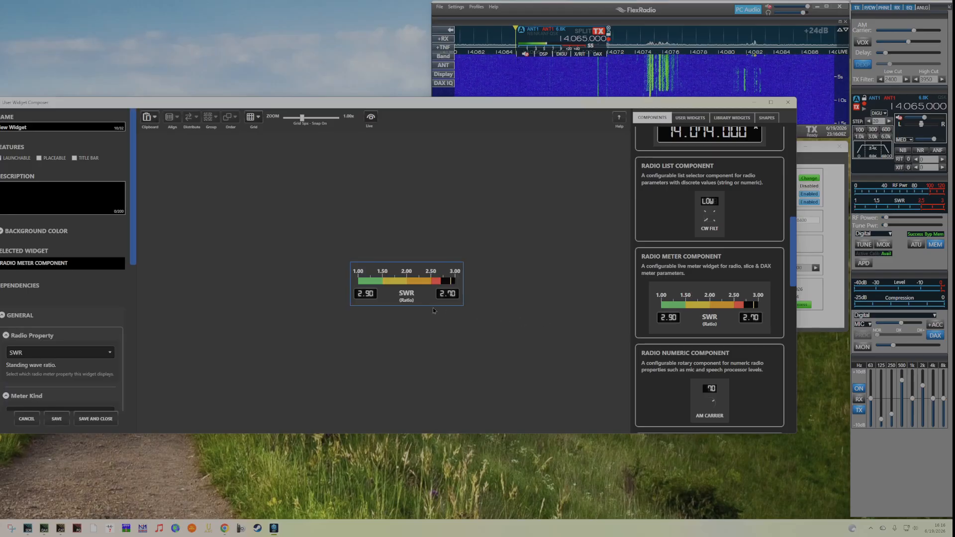
pyautogui.moveTo(428, 303); pyautogui.dragTo(299, 245)
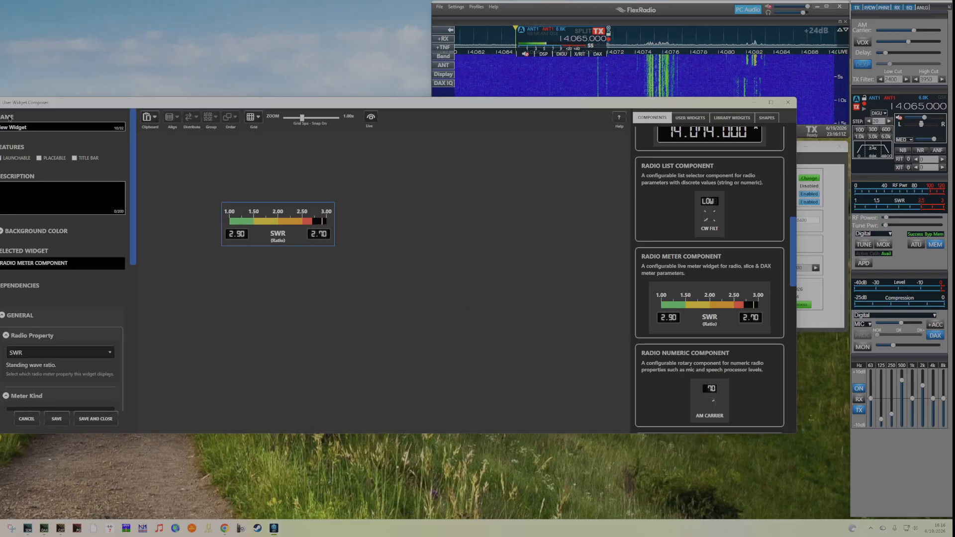
# - Name the custom widget SWR, save it and close the composer
pyautogui.moveTo(40, 129); pyautogui.dragTo(0, 129)
pyautogui.write('SW')
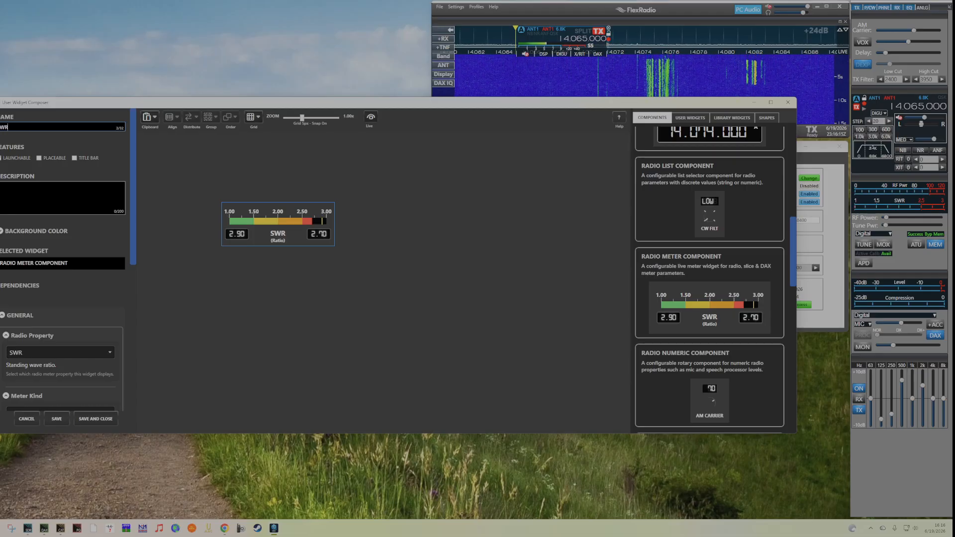
pyautogui.write('R')
pyautogui.click(95, 419)
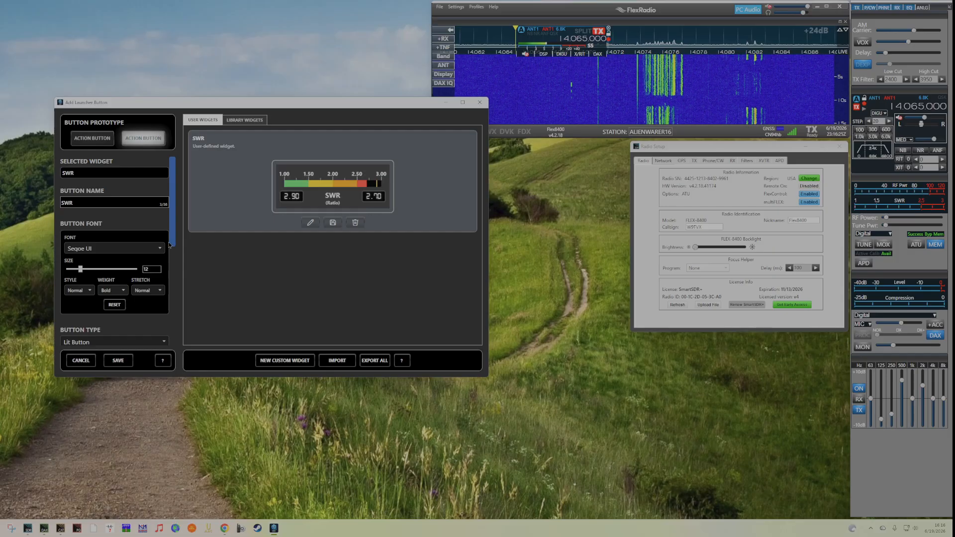
# - Set the SWR launcher button's background to Lime and save it, checking its saved settings once more without making changes
pyautogui.scroll(-3, 180, 287)
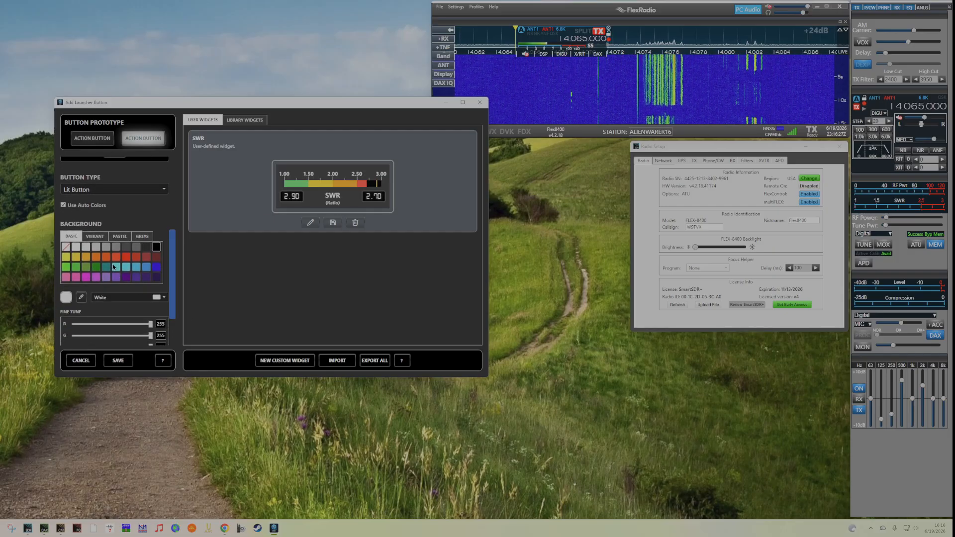
pyautogui.click(66, 266)
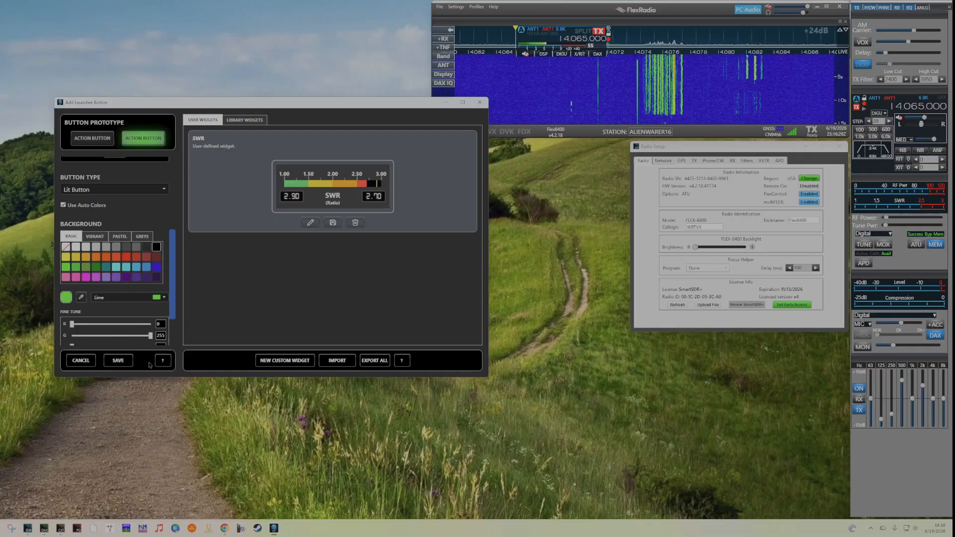
pyautogui.click(118, 368)
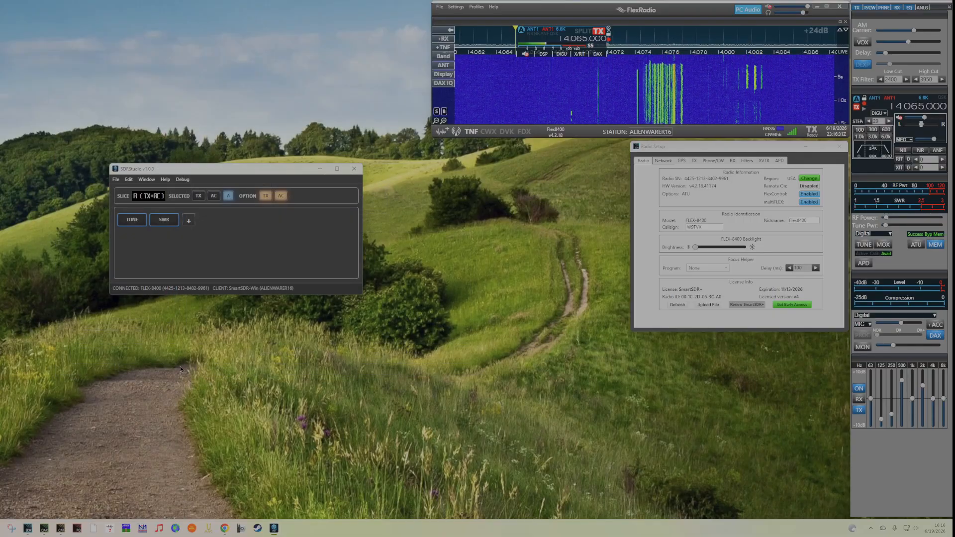
pyautogui.rightClick(163, 223)
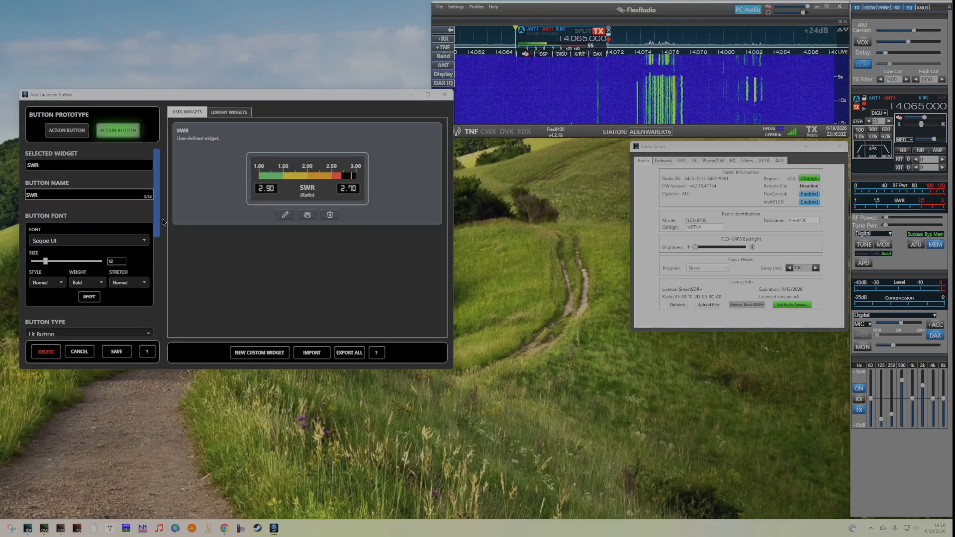
pyautogui.click(78, 352)
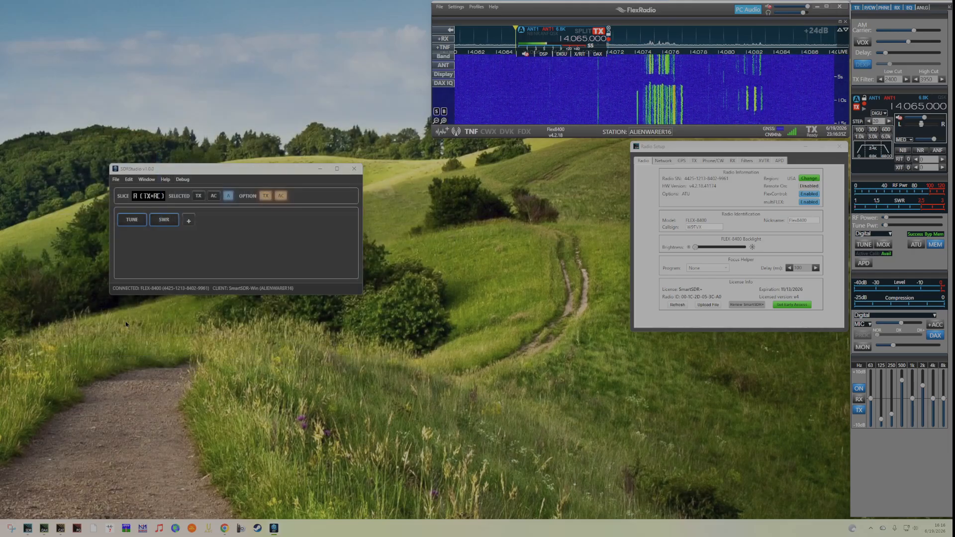
# - Take the launcher buttons out of edit mode and open the SWR widget, placing it on the desktop below the SmartSDR panadapter
pyautogui.click(129, 180)
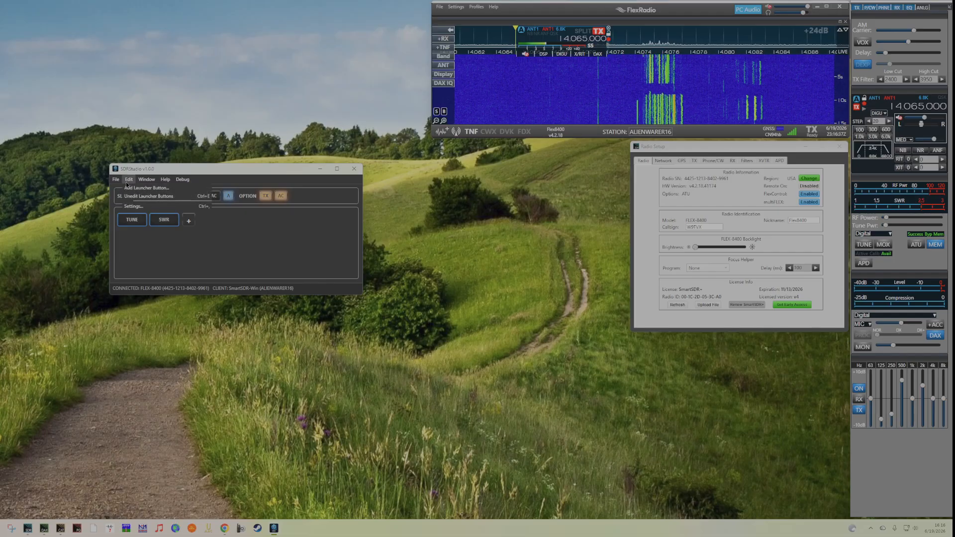
pyautogui.click(148, 197)
pyautogui.click(166, 221)
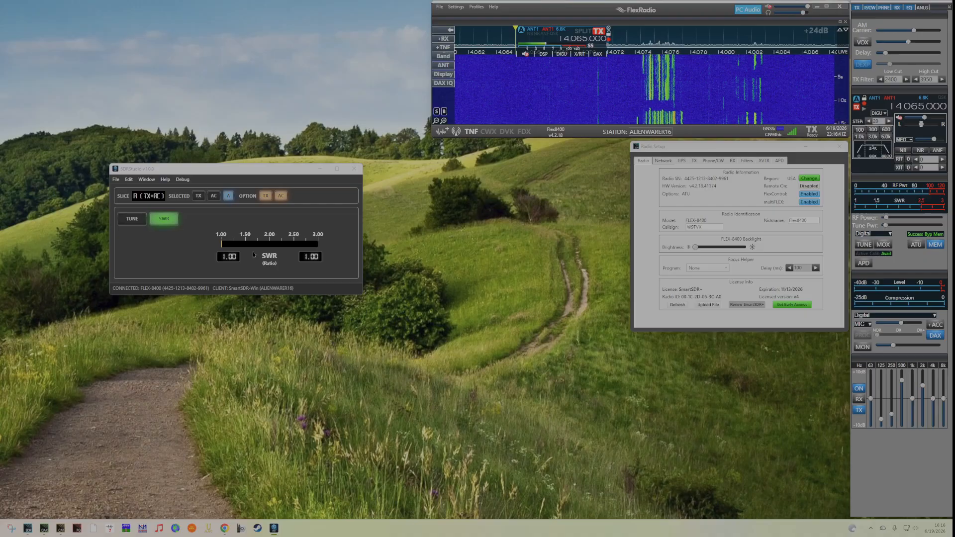
pyautogui.moveTo(251, 250); pyautogui.dragTo(508, 209)
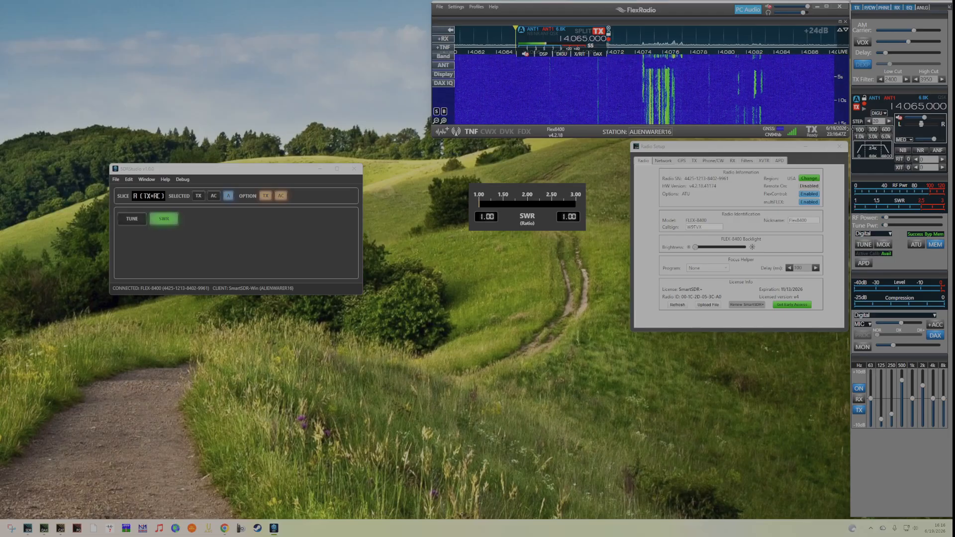
# - Turn on the tune carrier in SmartSDR and open the TUNE widget, positioning it just below the SWR meter
pyautogui.click(871, 245)
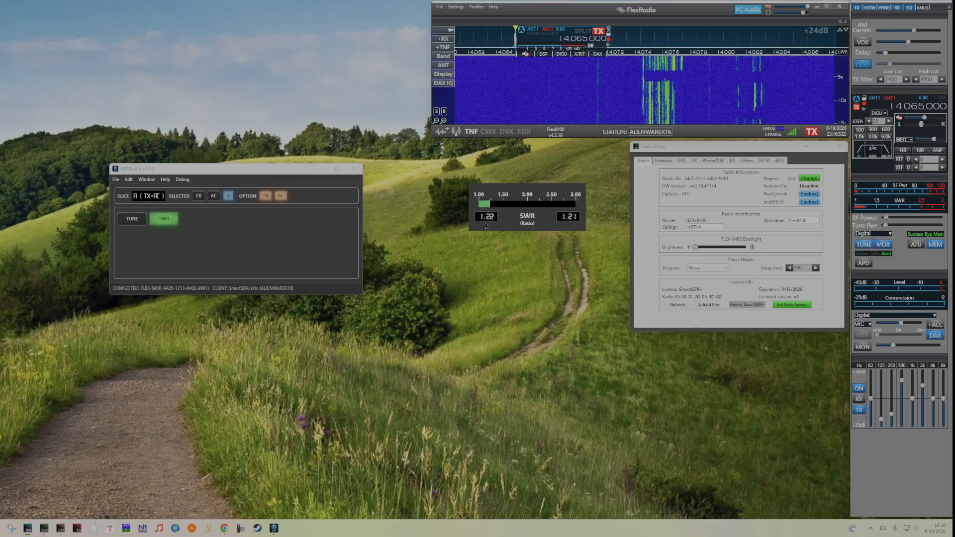
pyautogui.click(132, 219)
pyautogui.moveTo(485, 170); pyautogui.dragTo(511, 238)
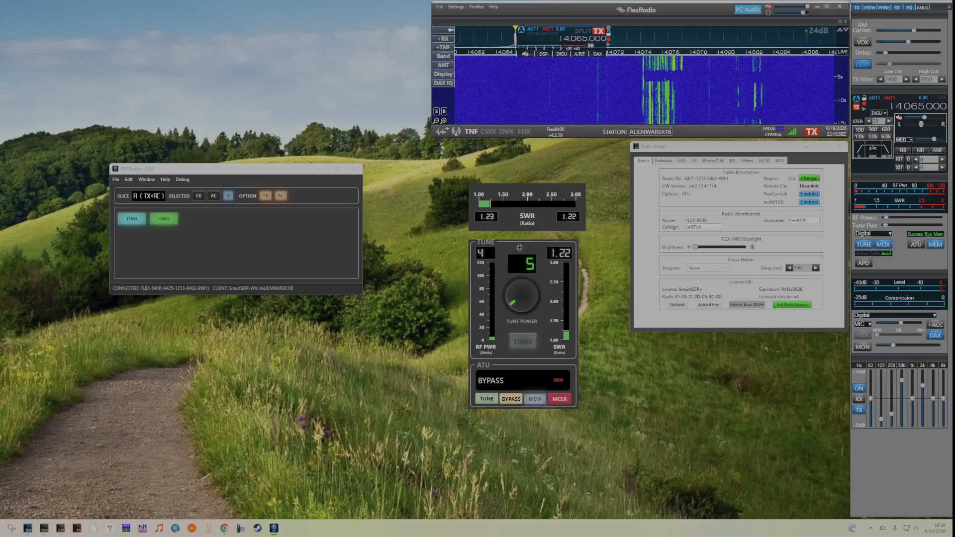
pyautogui.moveTo(511, 255); pyautogui.dragTo(487, 222)
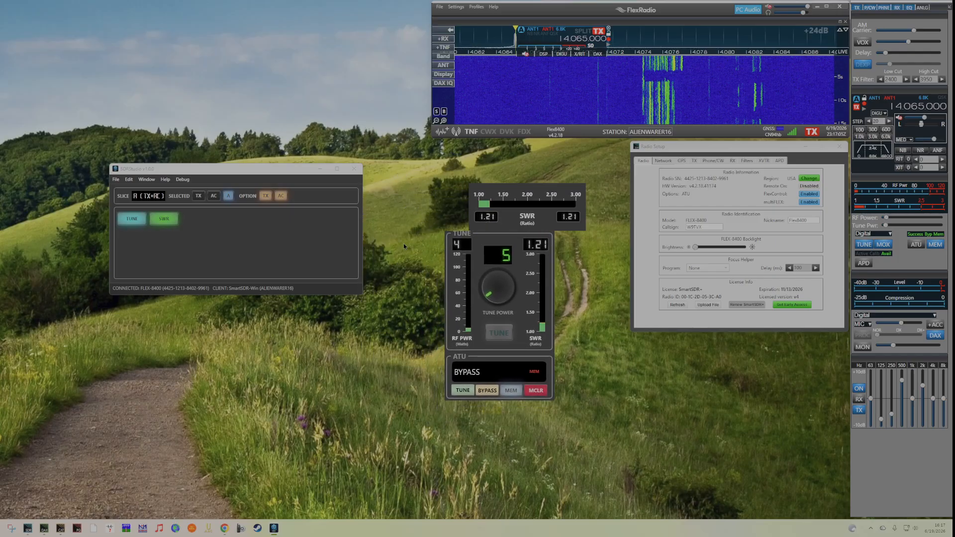